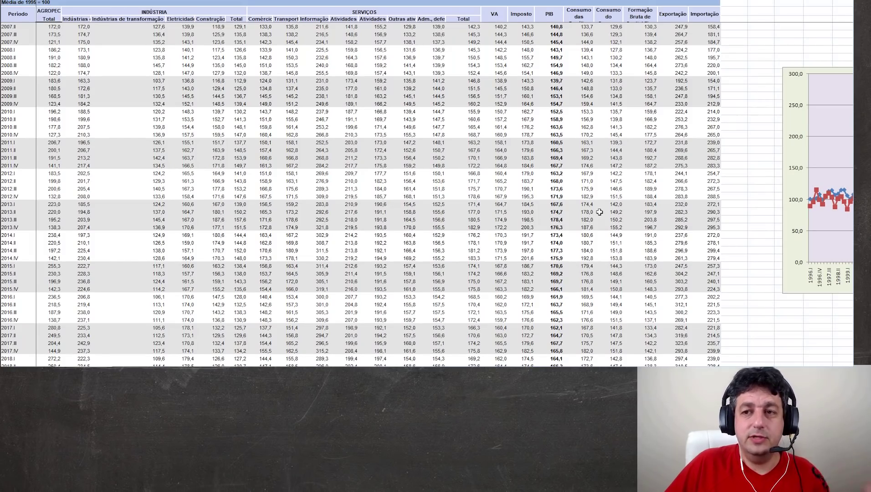
- Examine the quarterly sector index table and the chart comparing Indústrias extrativas with Indústrias de transformação
{"action": "scroll", "coordinate": [600, 212], "scroll_direction": "down", "scroll_amount": 2}
{"action": "scroll", "coordinate": [599, 212], "scroll_direction": "up", "scroll_amount": 4}
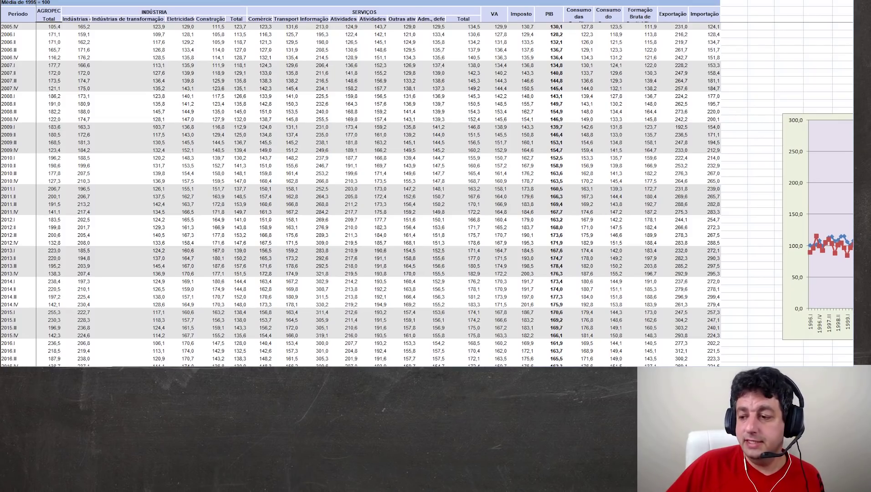
{"action": "left_click_drag", "start_coordinate": [554, 369], "coordinate": [530, 364]}
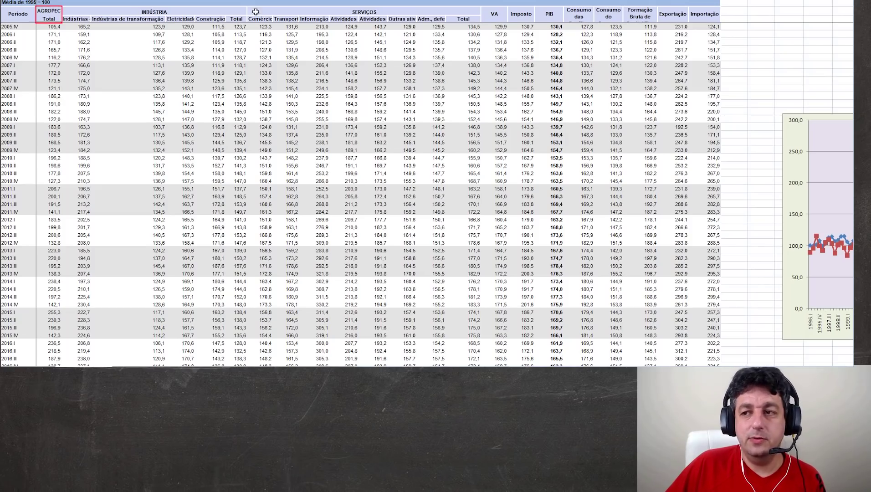
{"action": "left_click_drag", "start_coordinate": [635, 361], "coordinate": [650, 362]}
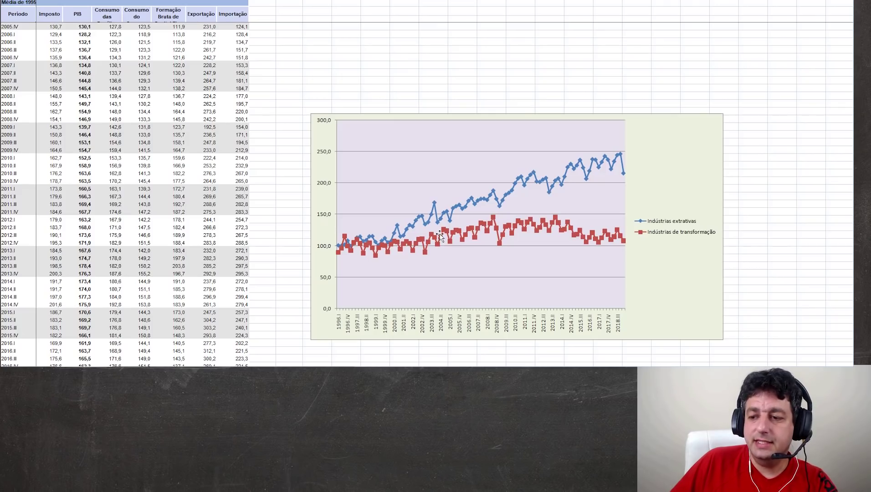
{"action": "left_click_drag", "start_coordinate": [435, 236], "coordinate": [494, 217]}
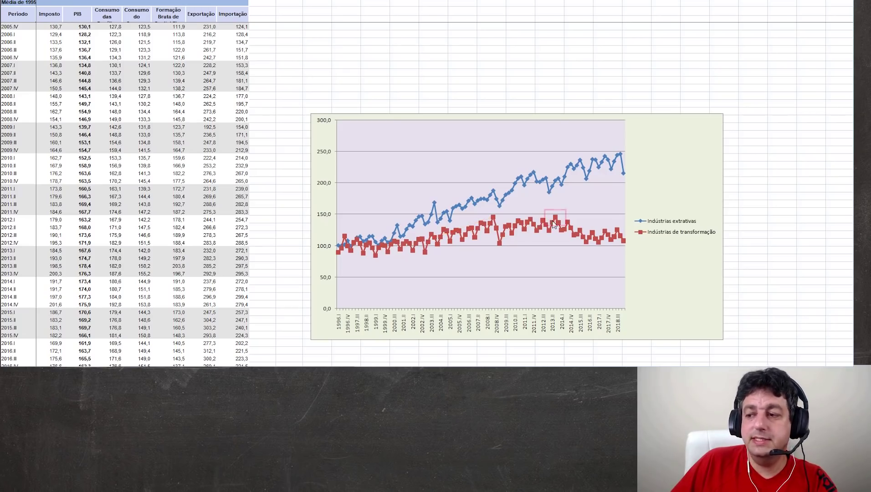
{"action": "left_click_drag", "start_coordinate": [555, 217], "coordinate": [625, 241]}
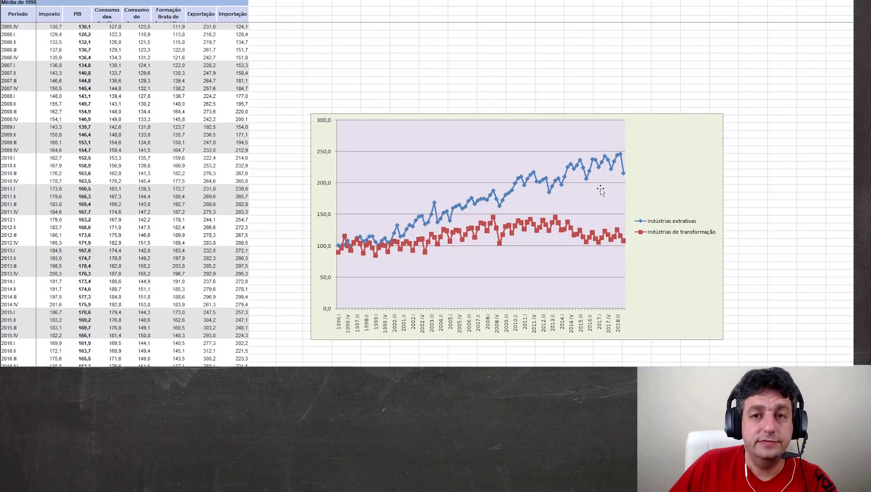
{"action": "left_click_drag", "start_coordinate": [615, 147], "coordinate": [629, 180]}
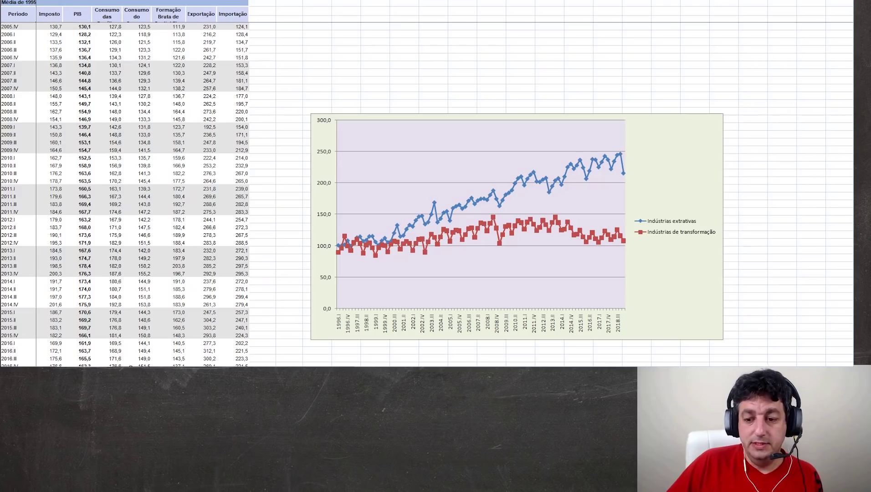
- Open the sheet of volume variation against the same quarter of the previous year and check 2019.I for PIB and Eletricidade
{"action": "left_click", "coordinate": [133, 366]}
{"action": "scroll", "coordinate": [418, 223], "scroll_direction": "up", "scroll_amount": 2}
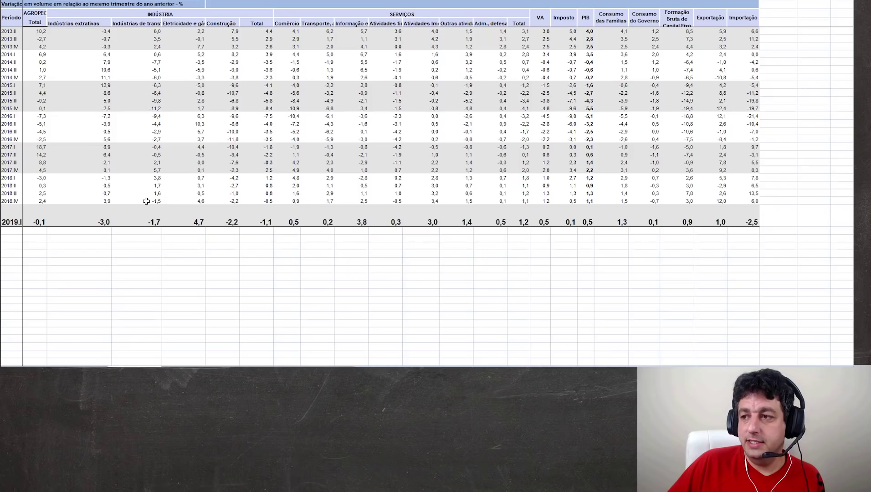
{"action": "left_click", "coordinate": [588, 222]}
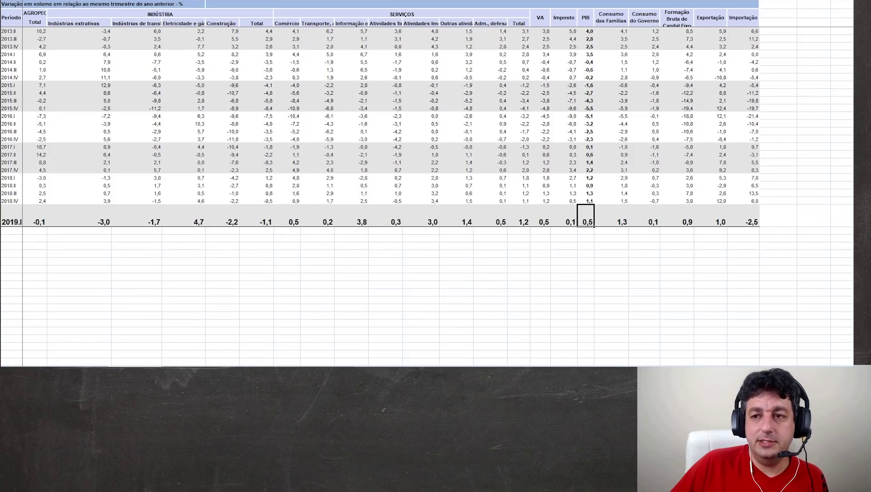
{"action": "left_click", "coordinate": [182, 216]}
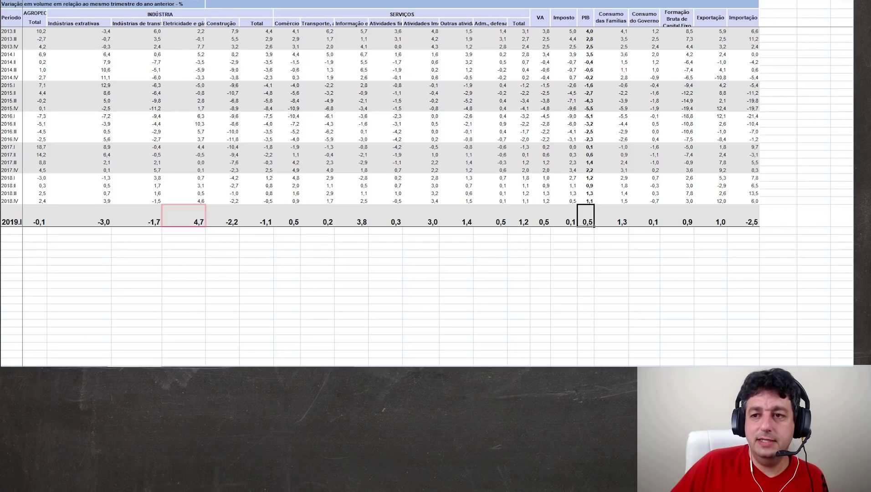
{"action": "left_click", "coordinate": [176, 217]}
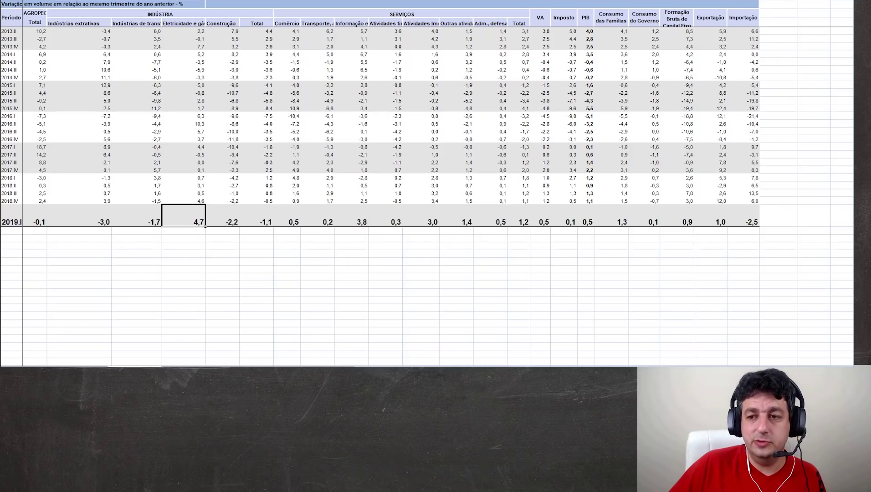
- Switch to the sheet containing the Formação Bruta de Capital Fixo chart and select the 2019.I value for PIB
{"action": "key", "text": "ctrl+Page_Down"}
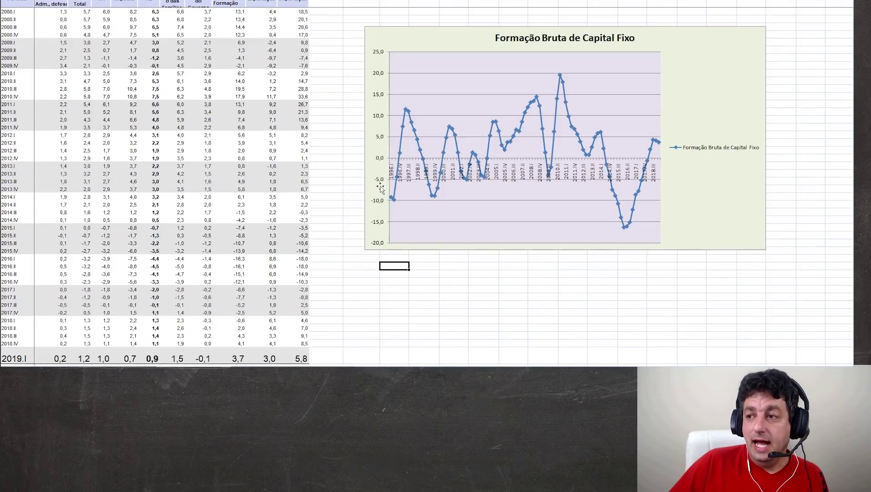
{"action": "scroll", "coordinate": [517, 360], "scroll_direction": "left", "scroll_amount": 4}
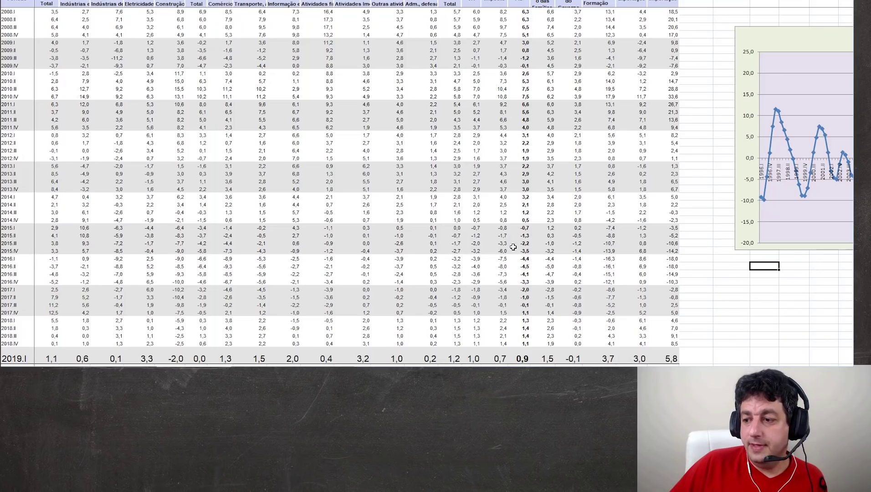
{"action": "scroll", "coordinate": [513, 241], "scroll_direction": "down", "scroll_amount": 2}
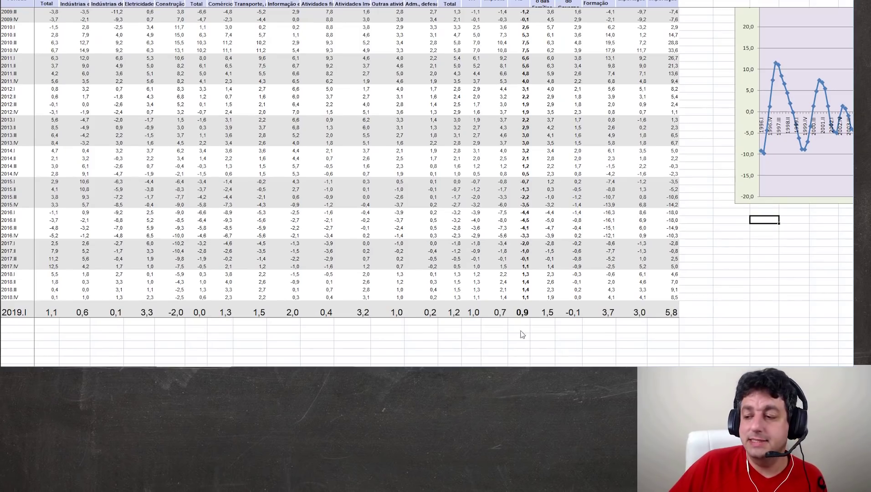
{"action": "left_click", "coordinate": [521, 313]}
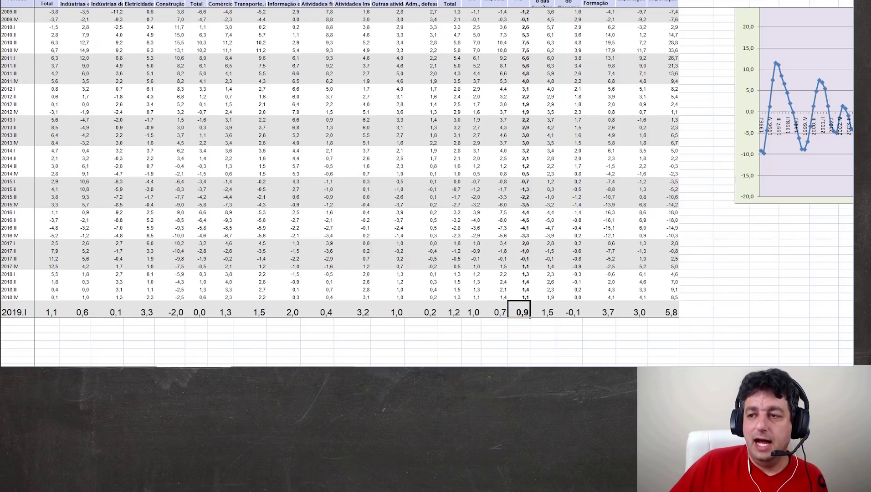
- Widen the Atividades Imobiliárias column, and check the 2019.I values of that column and of Eletricidade
{"action": "left_click_drag", "start_coordinate": [370, 0], "coordinate": [384, 0]}
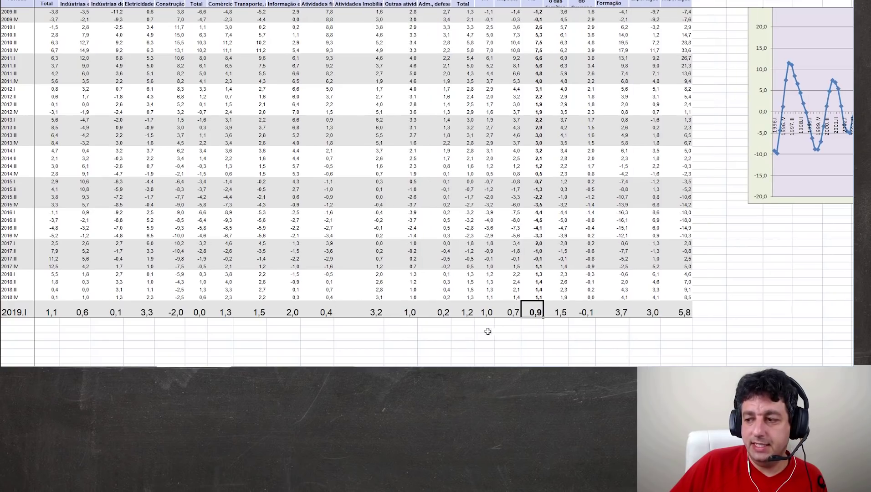
{"action": "left_click", "coordinate": [360, 306]}
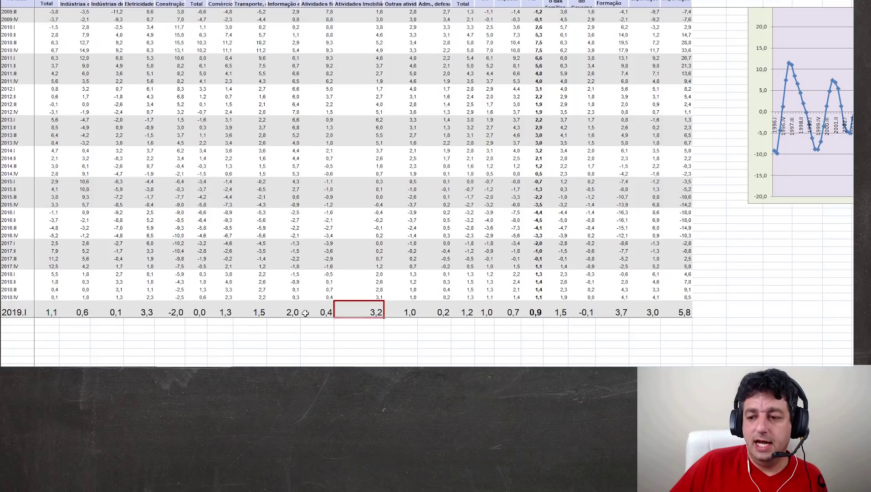
{"action": "left_click", "coordinate": [139, 310]}
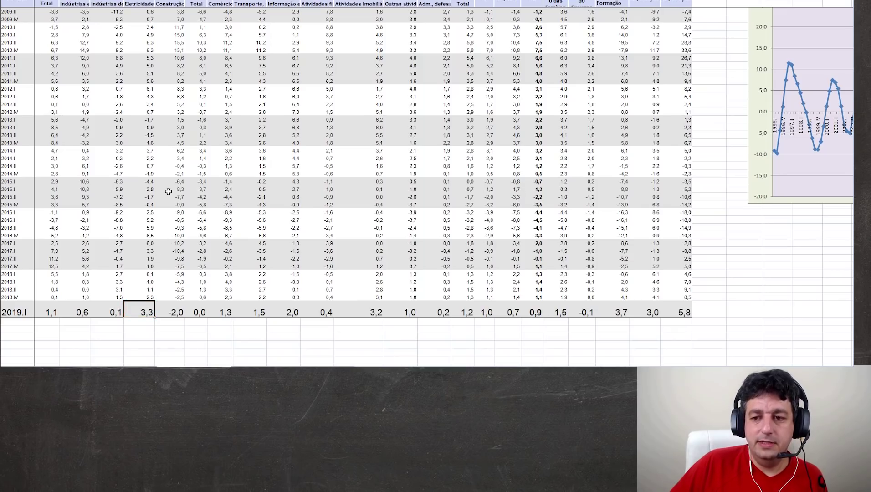
- Enlarge the font of the Construção values from 2015.I to 2018.IV, giving the 2019.I value the same size
{"action": "left_click_drag", "start_coordinate": [169, 181], "coordinate": [170, 316]}
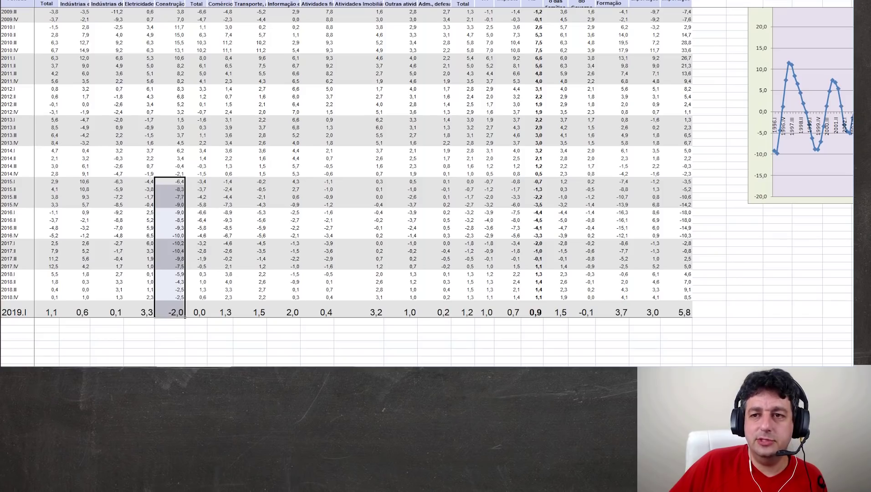
{"action": "key", "text": "ctrl+shift+period"}
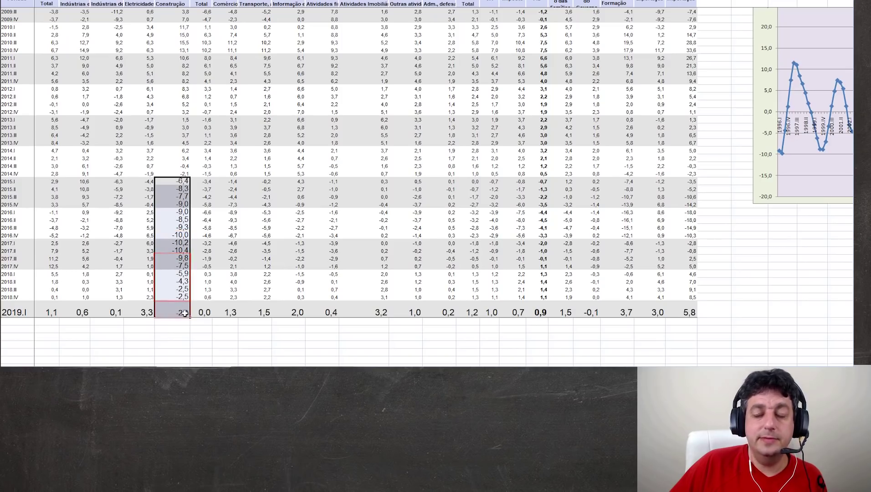
{"action": "left_click", "coordinate": [167, 337]}
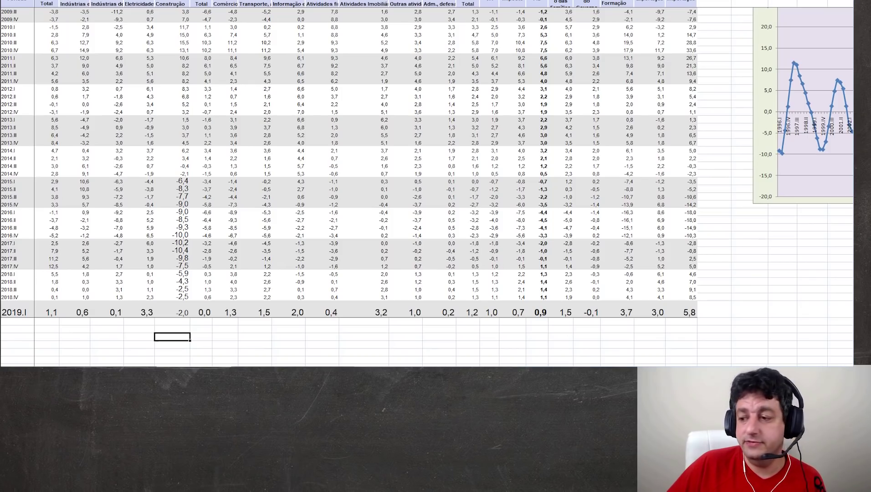
- Enlarge the Formação Bruta de Capital Fixo chart in both directions, and stretch its width further across the empty cells
{"action": "scroll", "coordinate": [566, 360], "scroll_direction": "right", "scroll_amount": 6}
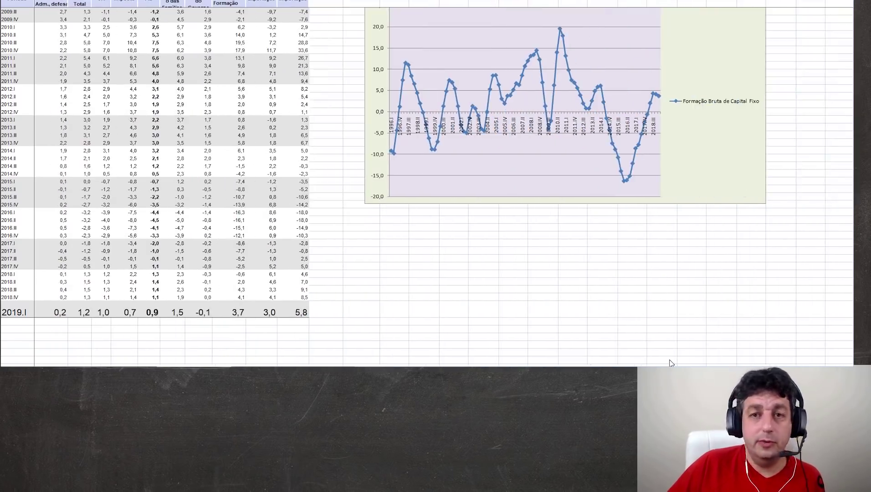
{"action": "scroll", "coordinate": [713, 309], "scroll_direction": "up", "scroll_amount": 4}
{"action": "scroll", "coordinate": [717, 305], "scroll_direction": "down", "scroll_amount": 1}
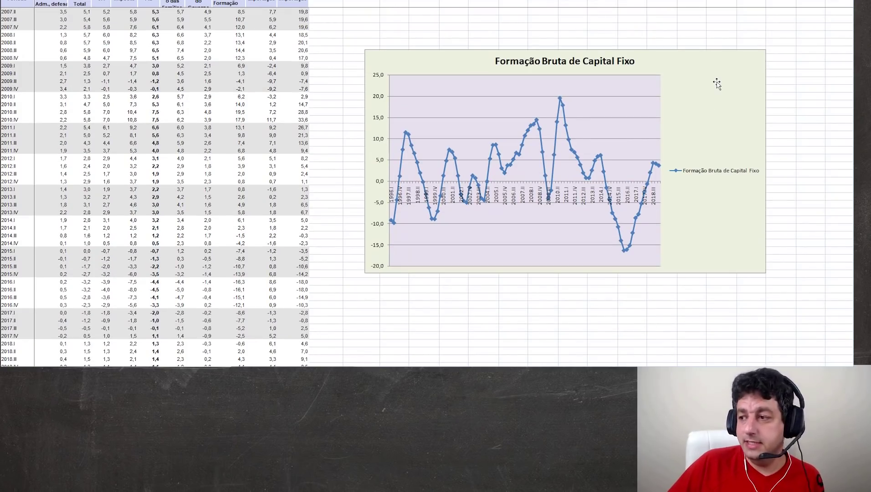
{"action": "left_click_drag", "start_coordinate": [610, 365], "coordinate": [594, 365]}
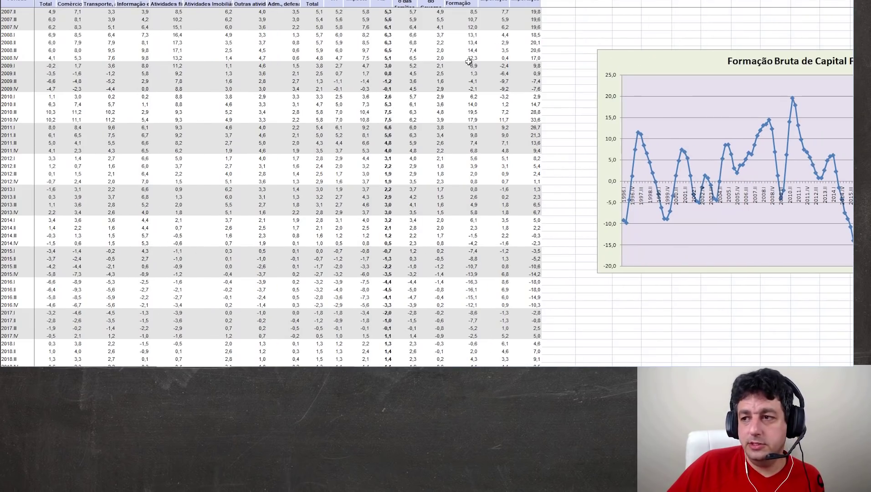
{"action": "scroll", "coordinate": [467, 77], "scroll_direction": "up", "scroll_amount": 3}
{"action": "scroll", "coordinate": [468, 78], "scroll_direction": "down", "scroll_amount": 4}
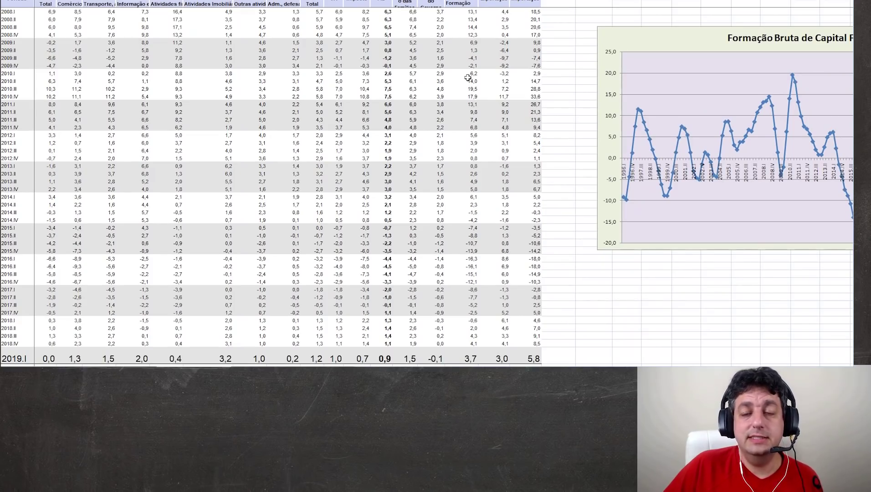
{"action": "left_click_drag", "start_coordinate": [656, 365], "coordinate": [674, 364]}
{"action": "left_click", "coordinate": [752, 222]}
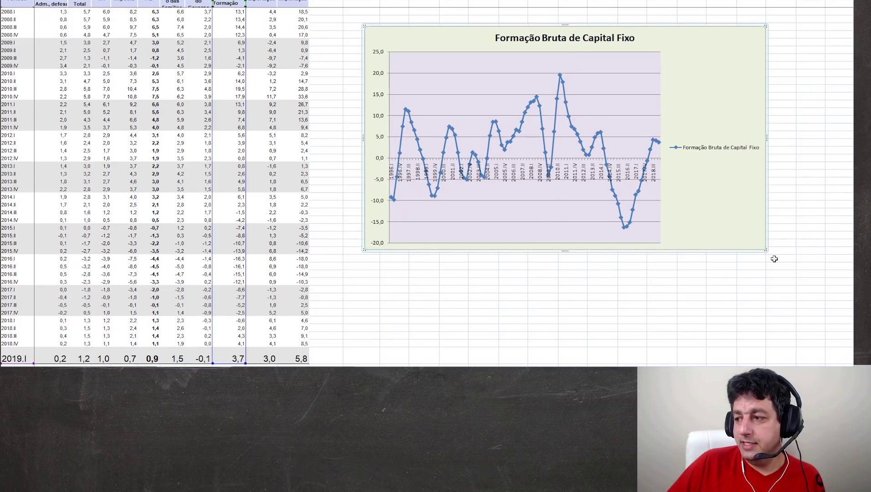
{"action": "left_click_drag", "start_coordinate": [764, 247], "coordinate": [846, 321]}
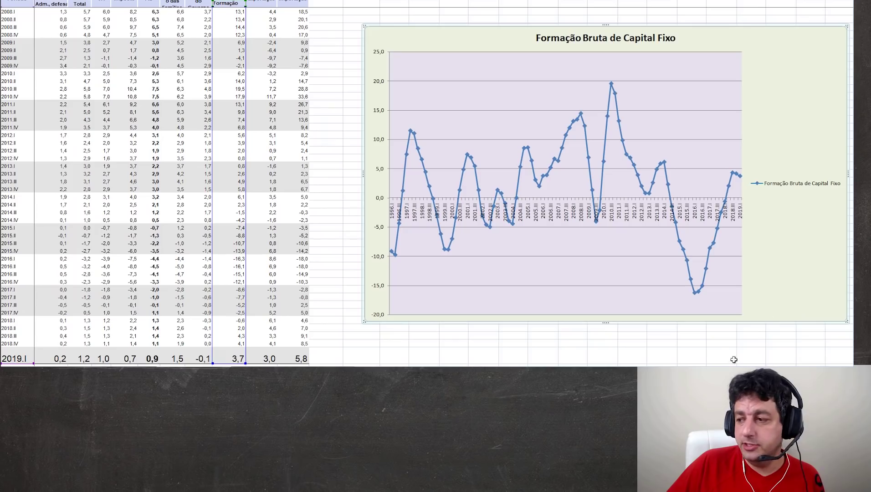
{"action": "scroll", "coordinate": [795, 174], "scroll_direction": "right", "scroll_amount": 3}
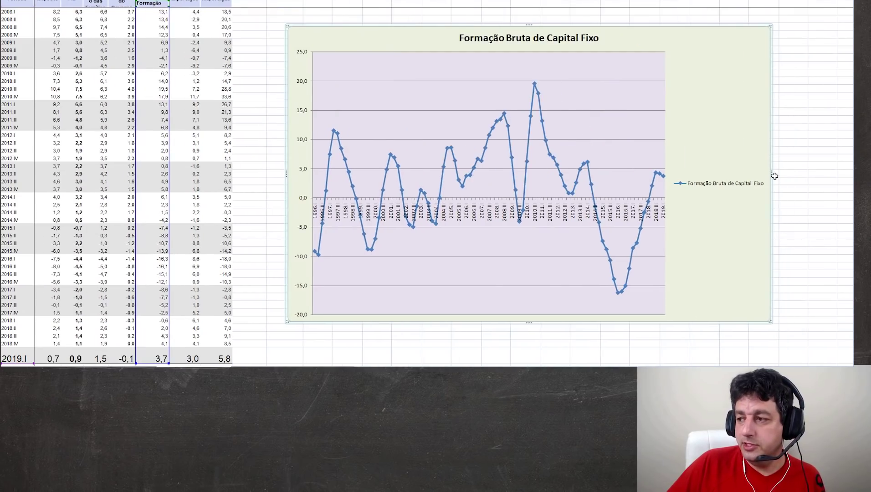
{"action": "left_click_drag", "start_coordinate": [769, 175], "coordinate": [834, 173]}
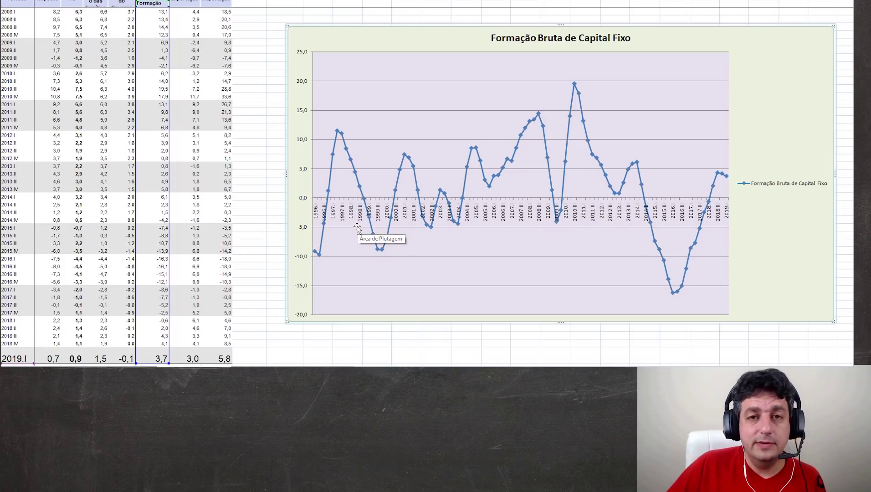
- Examine the below-zero periods in the Formação Bruta de Capital Fixo chart around 1996, 1998–2000, 2002 and 2014–2018
{"action": "left_click_drag", "start_coordinate": [356, 197], "coordinate": [402, 258]}
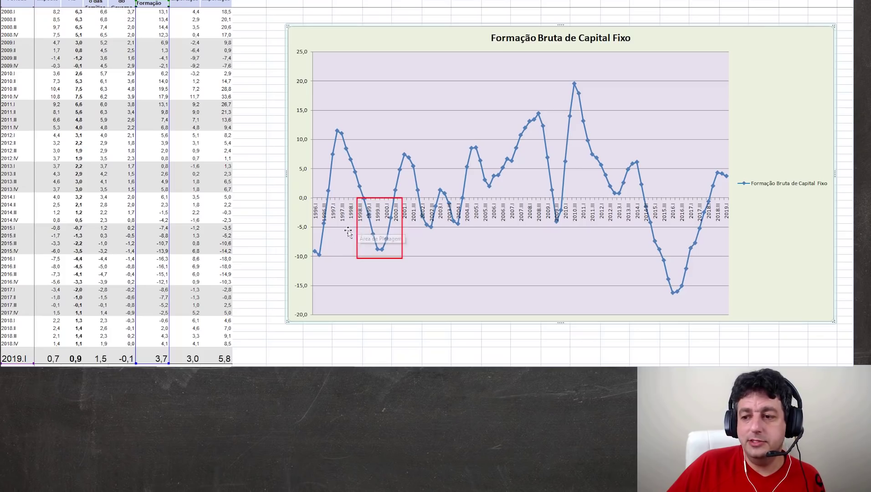
{"action": "left_click_drag", "start_coordinate": [307, 198], "coordinate": [338, 258]}
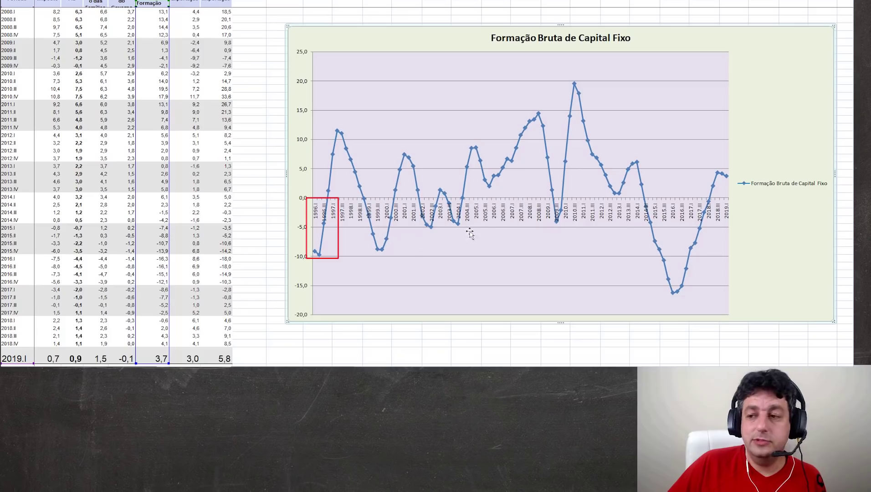
{"action": "mouse_move", "coordinate": [412, 236]}
{"action": "left_mouse_down"}
{"action": "mouse_move", "coordinate": [442, 212]}
{"action": "mouse_move", "coordinate": [443, 199]}
{"action": "left_mouse_up"}
{"action": "left_click_drag", "start_coordinate": [640, 297], "coordinate": [713, 194]}
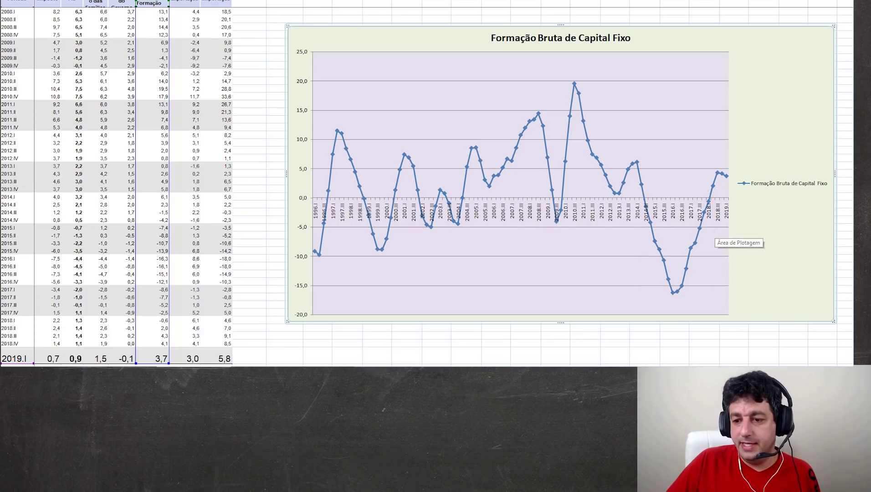
- Switch to the quarterly values sheet in R$ 1.000.000 and compare the PIB values of 1996.I and 2019.I
{"action": "key", "text": "ctrl+Page_Up"}
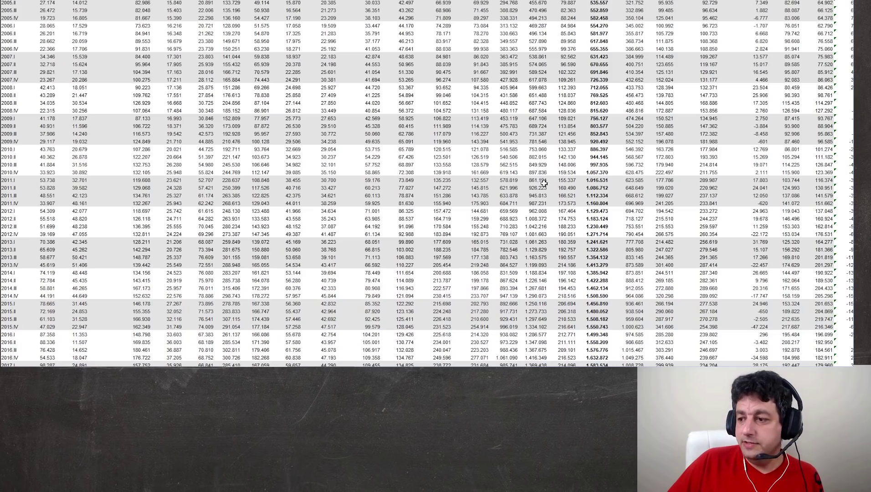
{"action": "scroll", "coordinate": [560, 275], "scroll_direction": "up", "scroll_amount": 12}
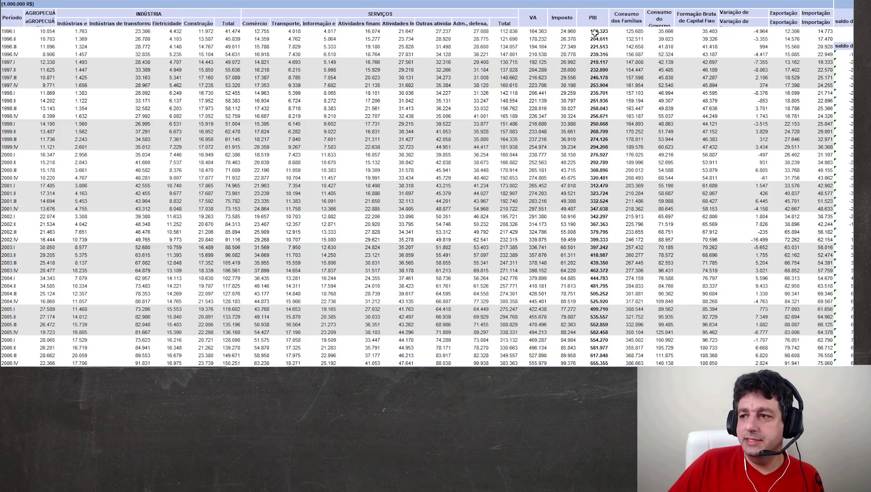
{"action": "left_click", "coordinate": [590, 30]}
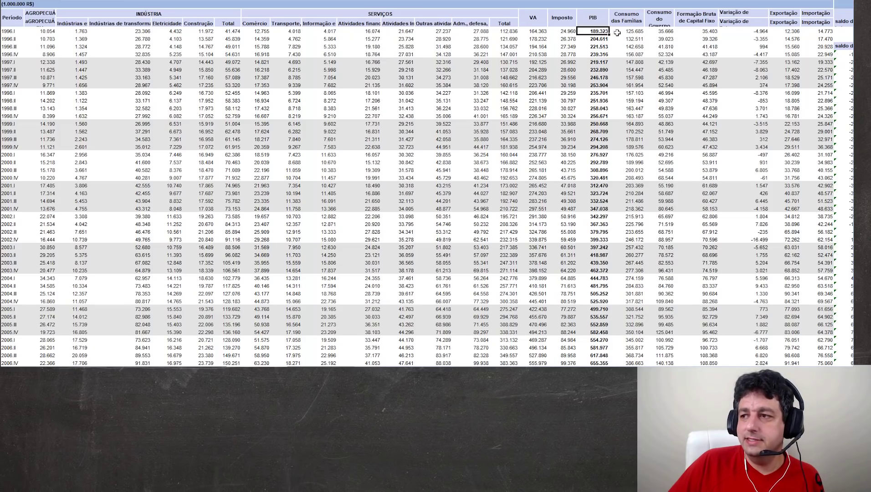
{"action": "mouse_move", "coordinate": [851, 9]}
{"action": "left_mouse_down"}
{"action": "mouse_move", "coordinate": [851, 32]}
{"action": "mouse_move", "coordinate": [851, 16]}
{"action": "left_mouse_up"}
{"action": "left_click", "coordinate": [590, 280]}
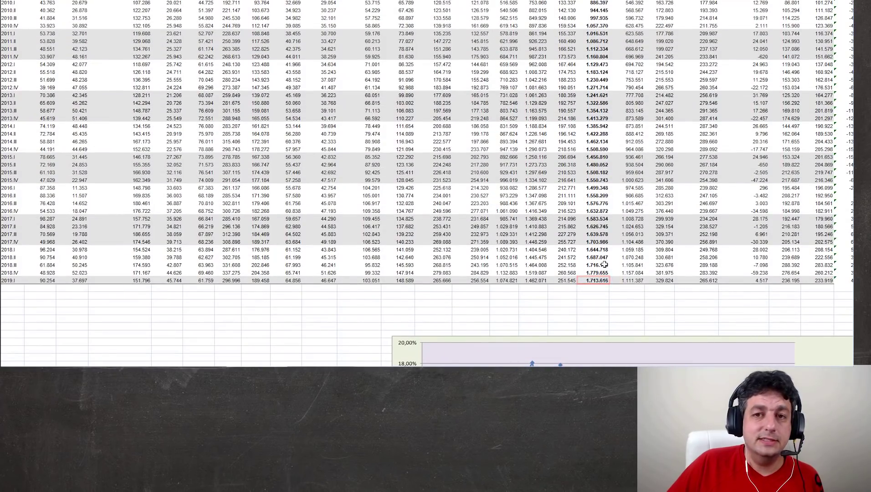
- Return to the start of the quarterly table and select the 1996.I values of Exportação/PIB and Importação/PIB
{"action": "scroll", "coordinate": [605, 260], "scroll_direction": "up", "scroll_amount": 1}
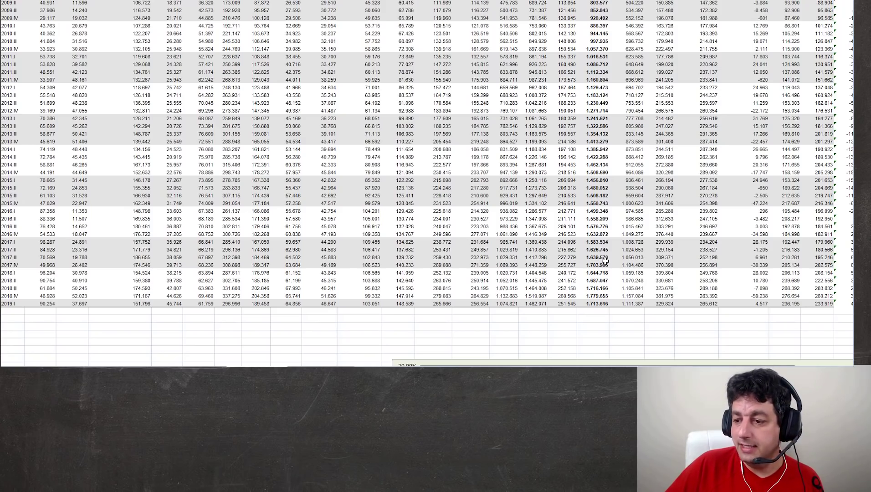
{"action": "scroll", "coordinate": [604, 260], "scroll_direction": "down", "scroll_amount": 2}
{"action": "scroll", "coordinate": [605, 260], "scroll_direction": "up", "scroll_amount": 20}
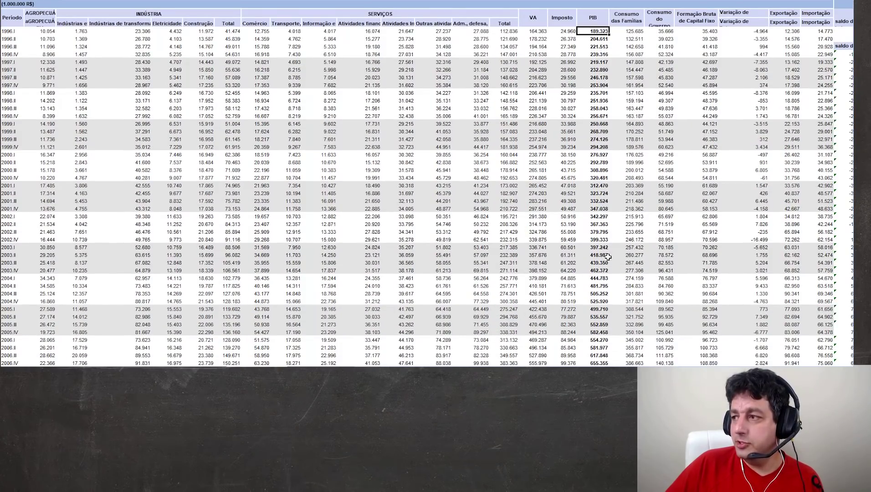
{"action": "left_click_drag", "start_coordinate": [697, 366], "coordinate": [700, 365]}
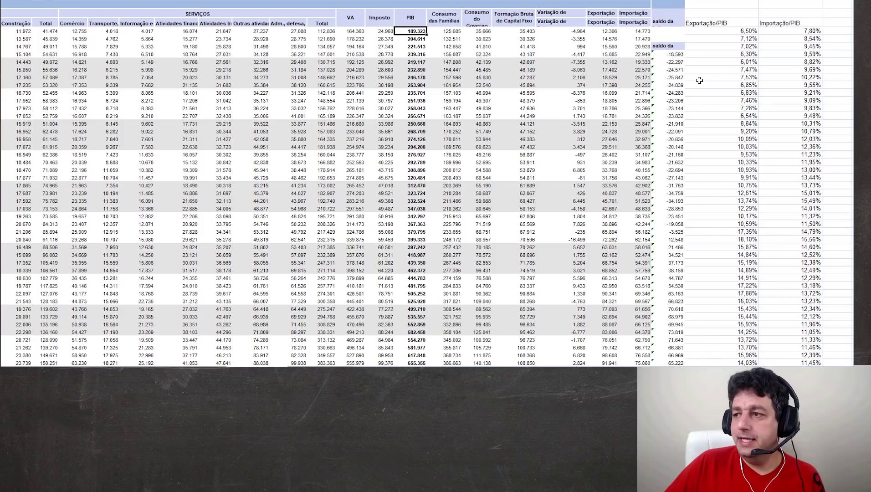
{"action": "left_click", "coordinate": [724, 32]}
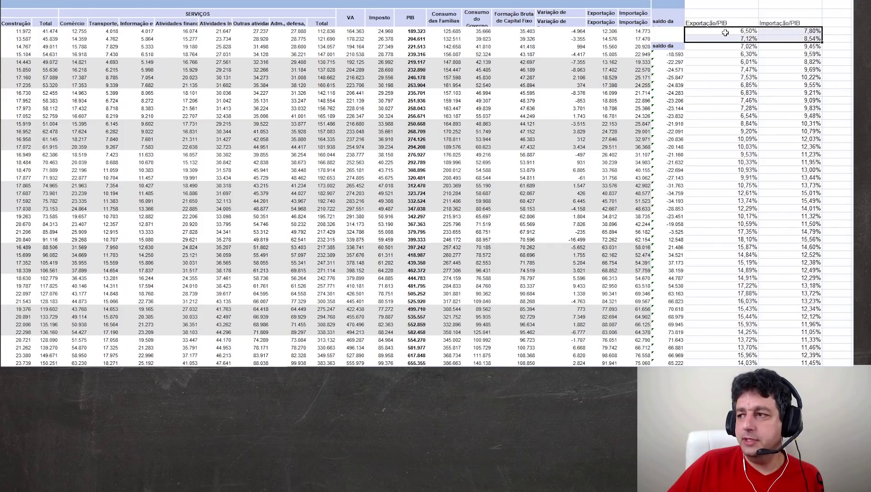
{"action": "left_click_drag", "start_coordinate": [725, 33], "coordinate": [777, 32]}
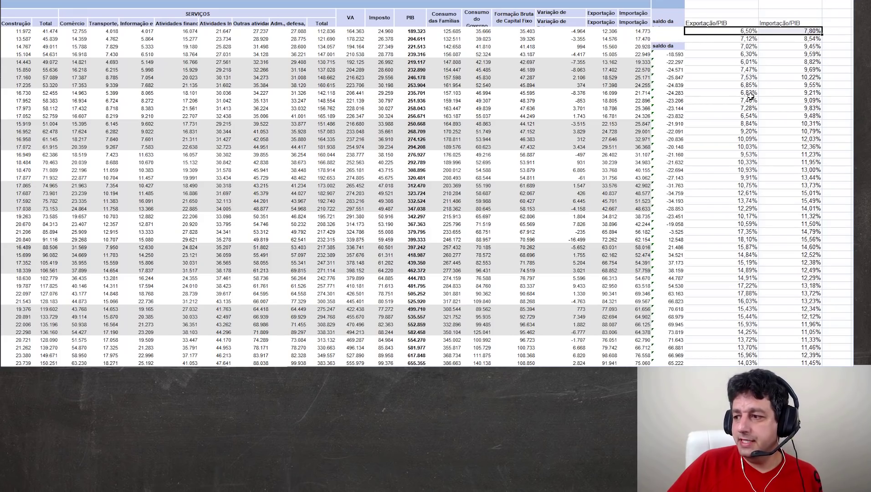
- Enlarge the Exportação/PIB and Importação/PIB line chart below the table in both width and height
{"action": "scroll", "coordinate": [754, 64], "scroll_direction": "down", "scroll_amount": 15}
{"action": "scroll", "coordinate": [750, 96], "scroll_direction": "down", "scroll_amount": 14}
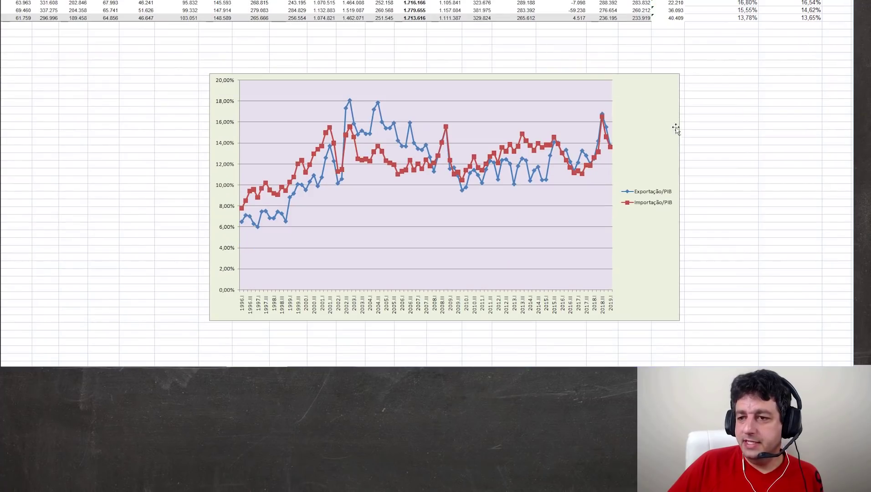
{"action": "left_click", "coordinate": [649, 97]}
{"action": "left_click_drag", "start_coordinate": [678, 72], "coordinate": [728, 47]}
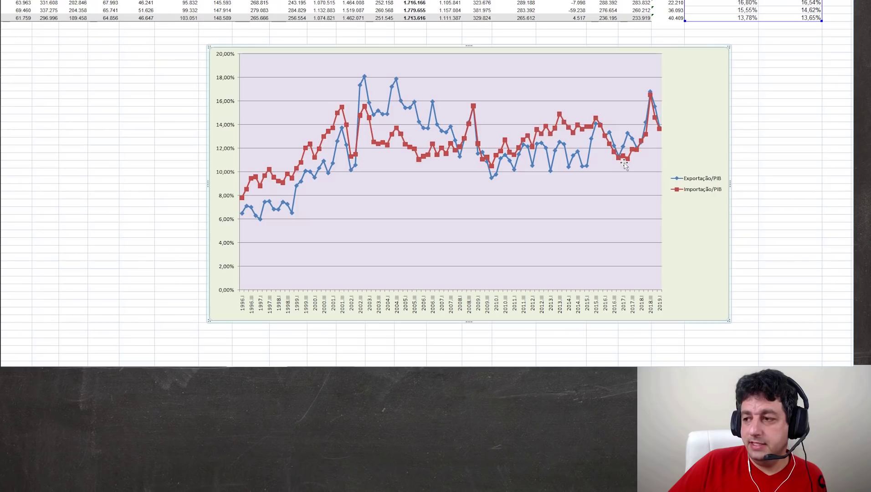
- Outline the 1996–1998 Exportação/PIB values with a blue rectangle on the chart, and mark the 2018–2019 peak of both series
{"action": "left_click_drag", "start_coordinate": [283, 230], "coordinate": [235, 198]}
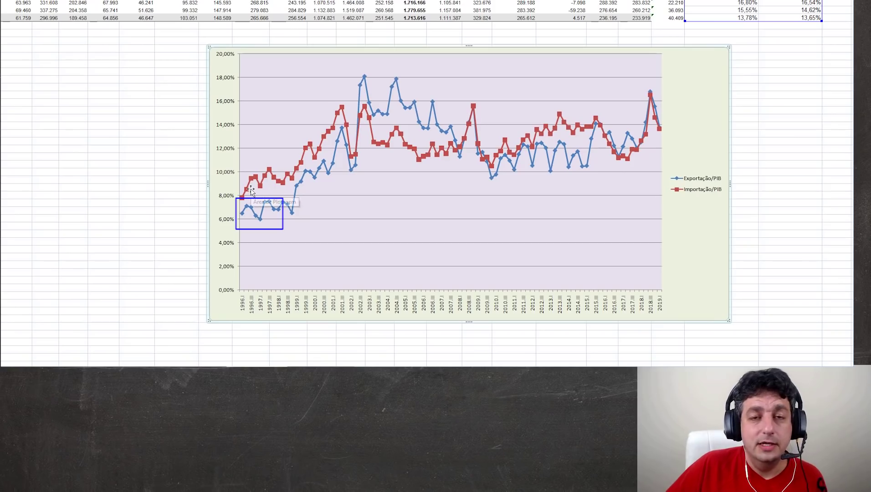
{"action": "left_click_drag", "start_coordinate": [635, 83], "coordinate": [670, 135]}
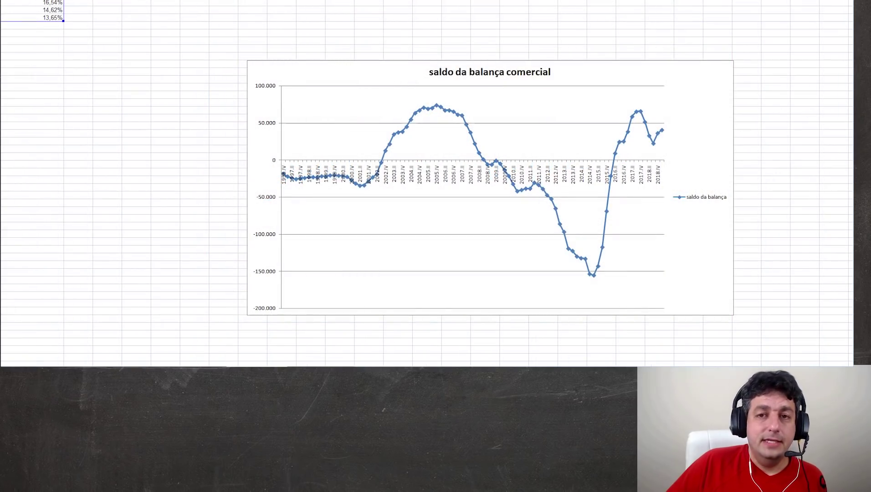
- Fill the chart area of the saldo da balança comercial chart with light blue and deselect it
{"action": "left_click", "coordinate": [710, 93]}
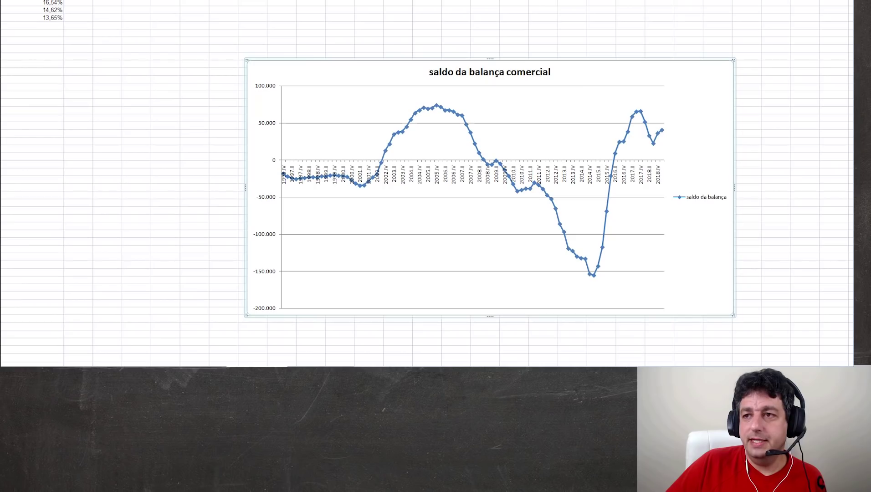
{"action": "left_click", "coordinate": [317, 2]}
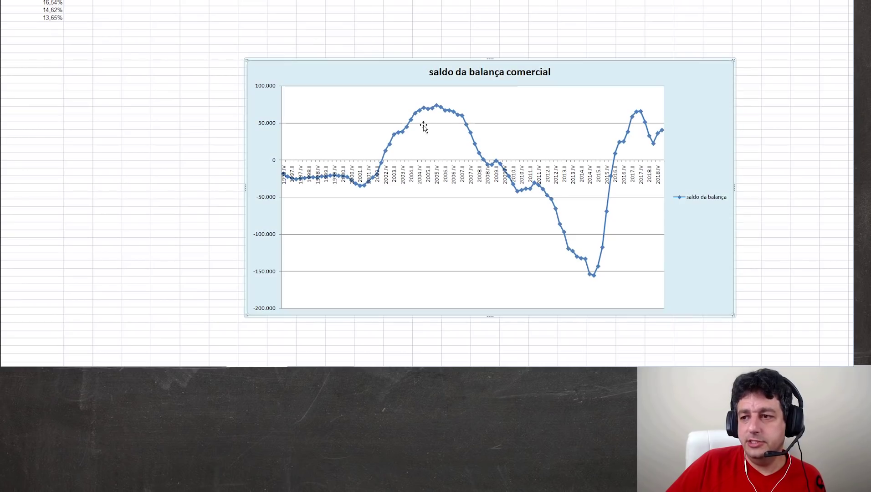
{"action": "left_click", "coordinate": [783, 112]}
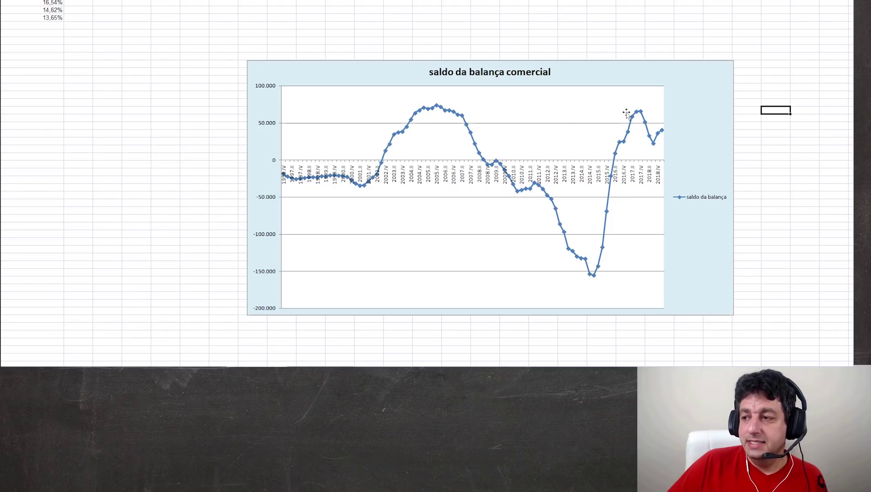
- Mark the 2016–2019 above-zero period on the saldo da balança comercial chart, and trace the 2009–2014 decline with a red line
{"action": "left_click_drag", "start_coordinate": [620, 159], "coordinate": [667, 112]}
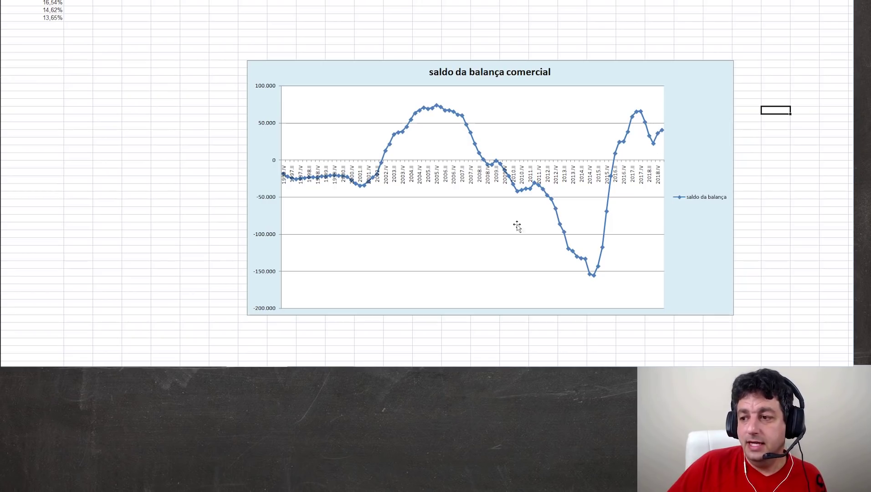
{"action": "left_click_drag", "start_coordinate": [497, 160], "coordinate": [577, 257]}
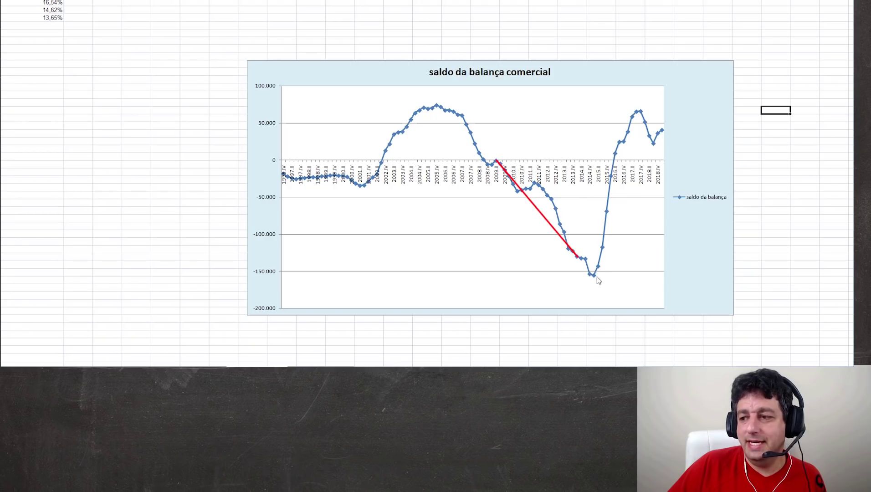